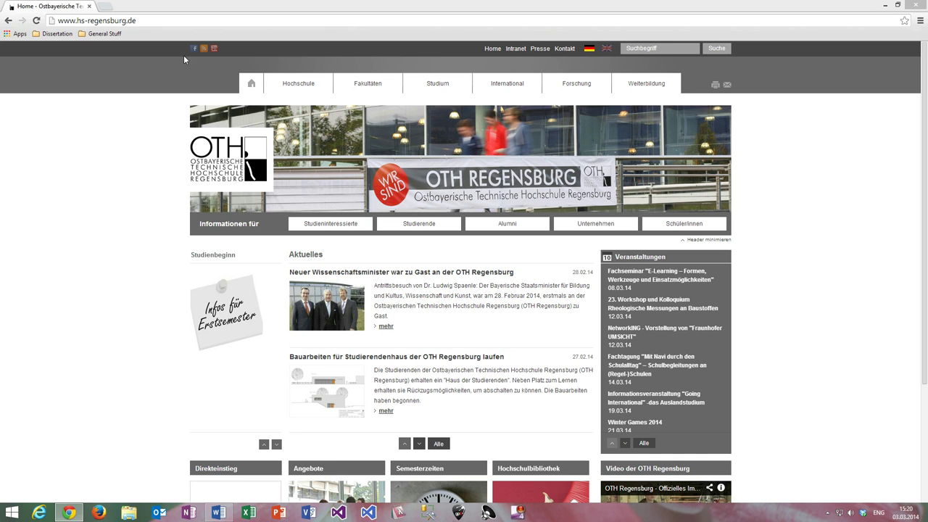
# - From the hs-regensburg.de home page, choose 'Studierende' under 'Informationen für'
pyautogui.click(171, 20)
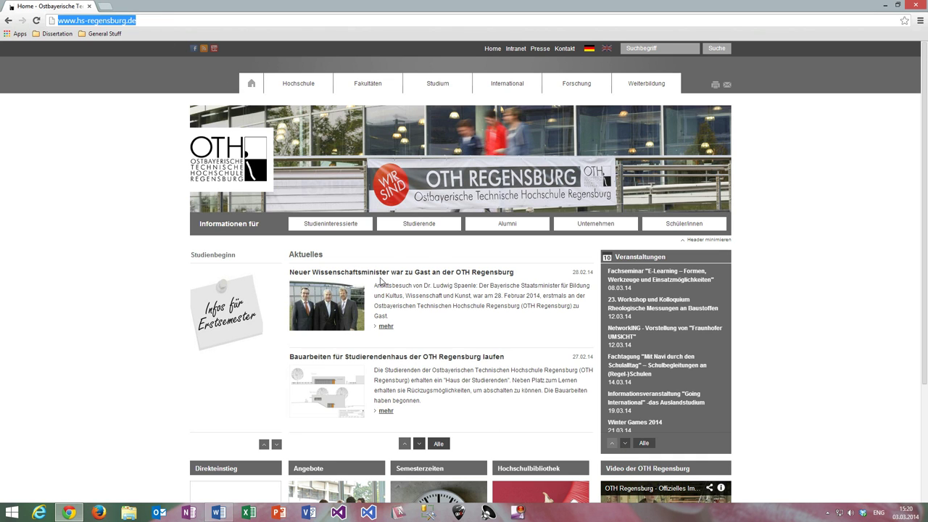
pyautogui.click(430, 230)
# - Go from Studierende through 'Anleitungen und Support' to the computing centre's Software page
pyautogui.click(430, 230)
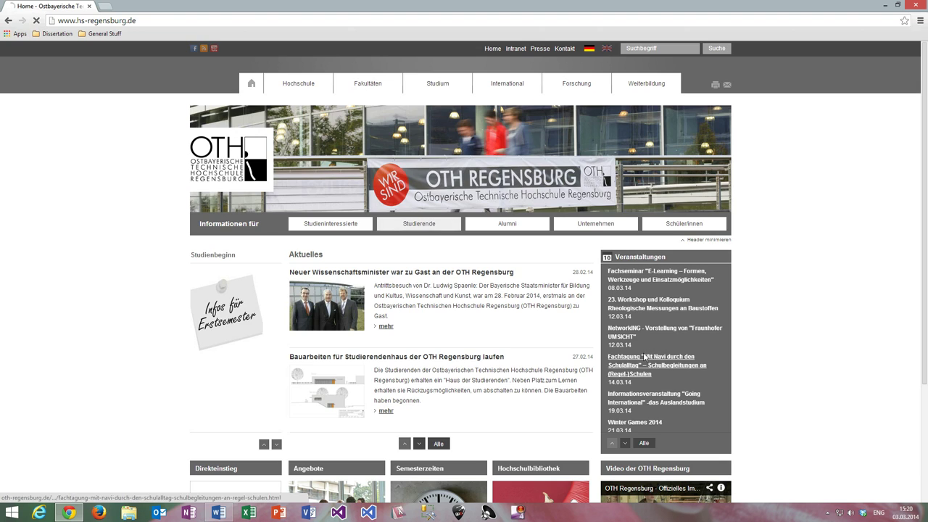
pyautogui.scroll(-4, 591, 362)
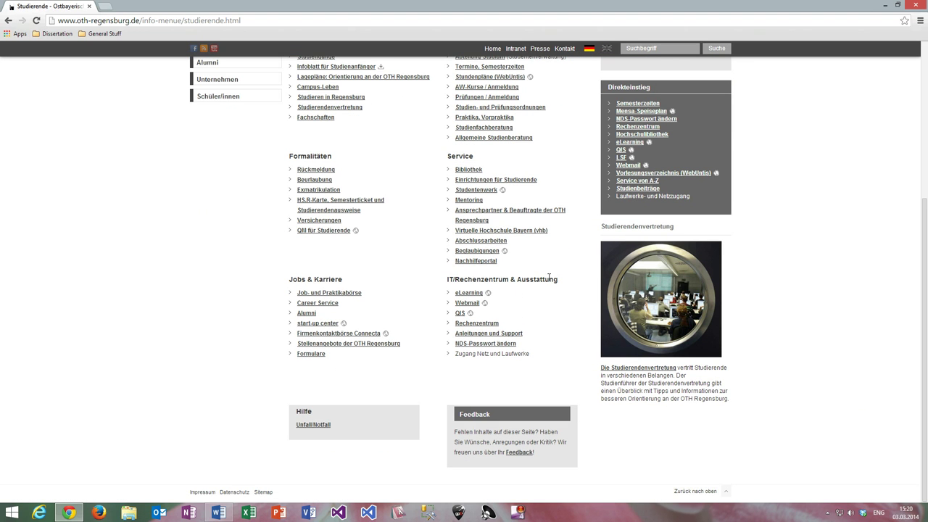
pyautogui.click(511, 333)
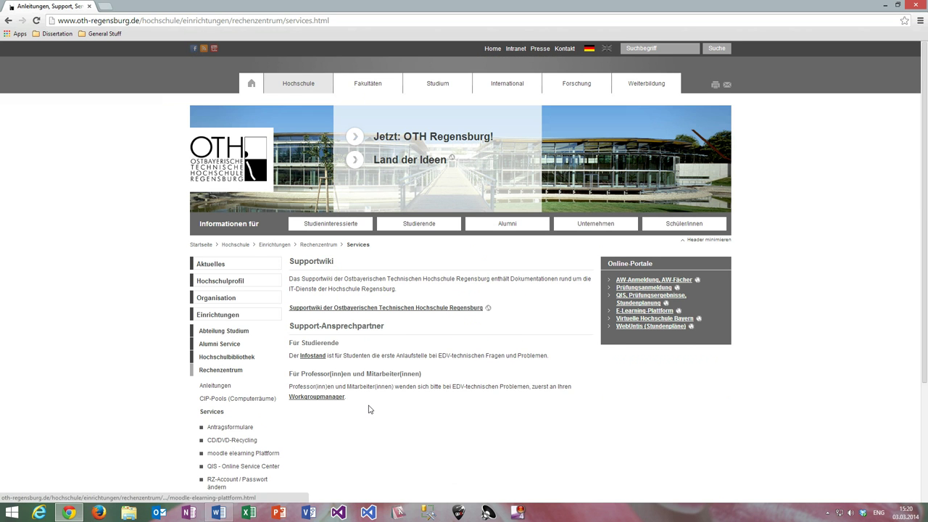
pyautogui.scroll(-2, 369, 409)
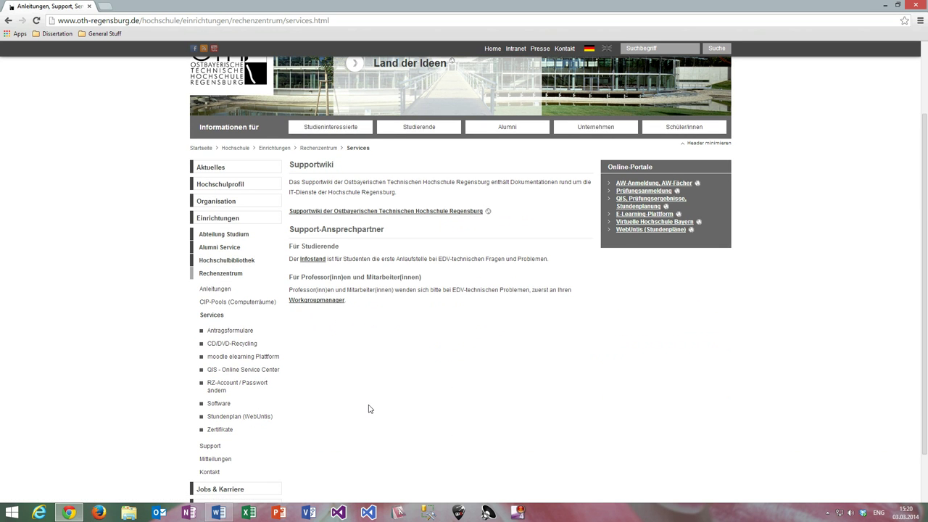
pyautogui.click(224, 404)
pyautogui.scroll(-3, 507, 335)
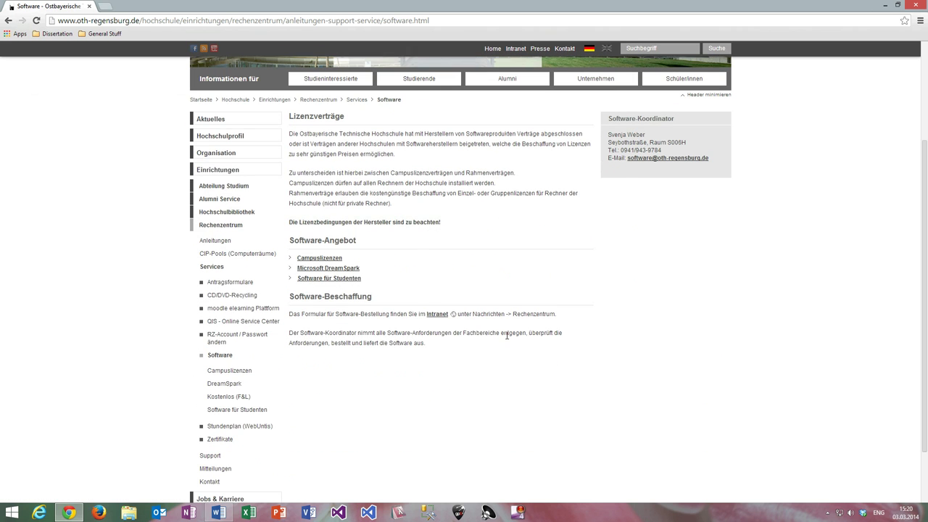
# - Open the Microsoft DreamSpark page, highlight its product list, and open the Webshop in a new tab
pyautogui.click(355, 271)
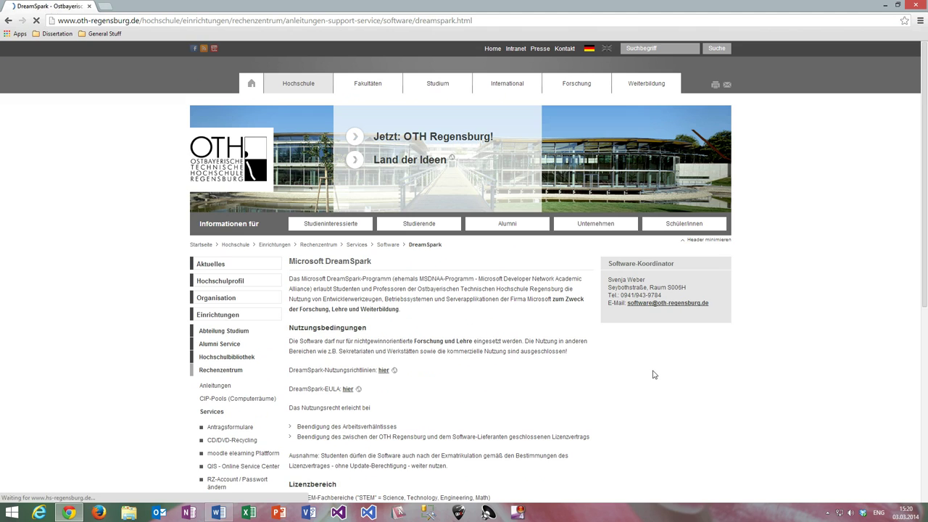
pyautogui.scroll(-2, 516, 364)
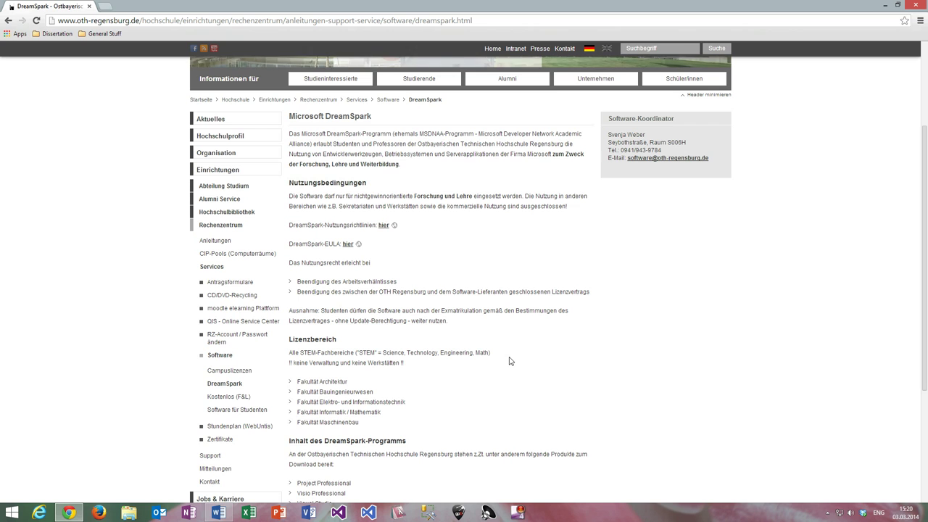
pyautogui.scroll(-3, 525, 332)
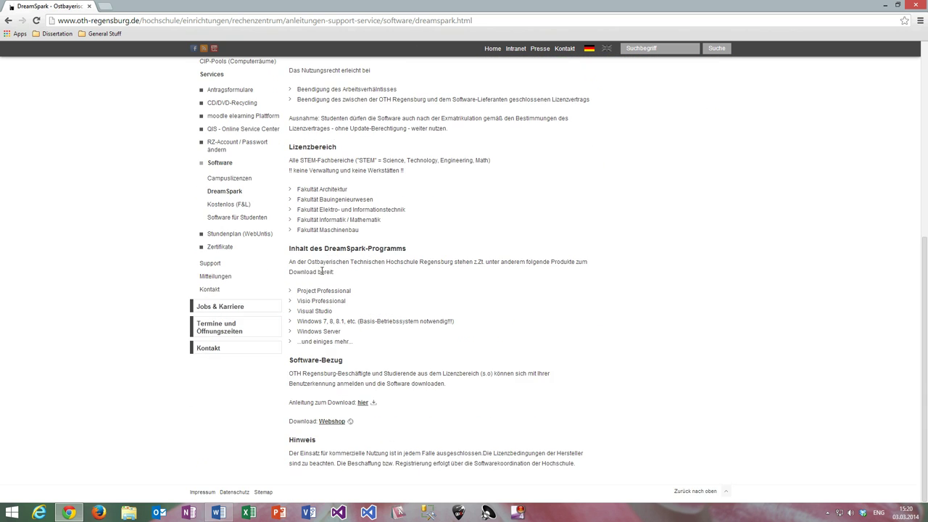
pyautogui.moveTo(300, 290); pyautogui.dragTo(366, 343)
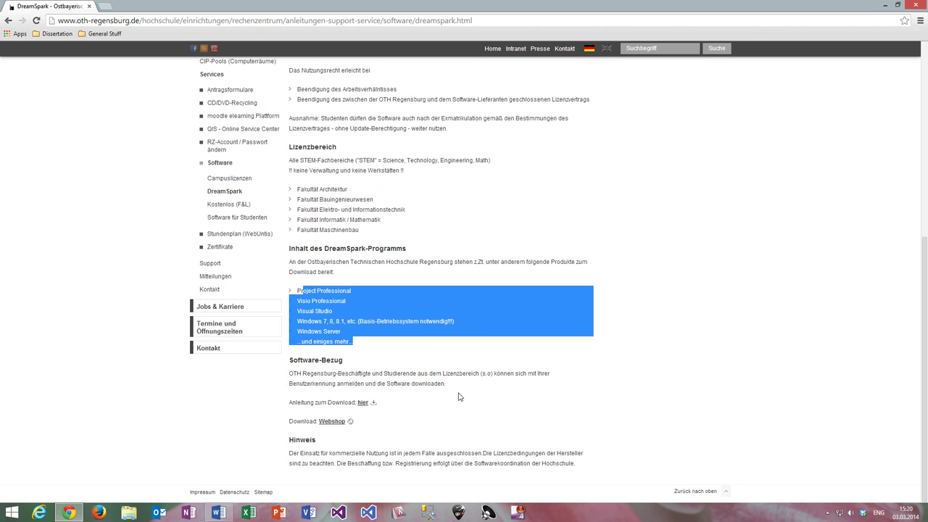
pyautogui.click(334, 424)
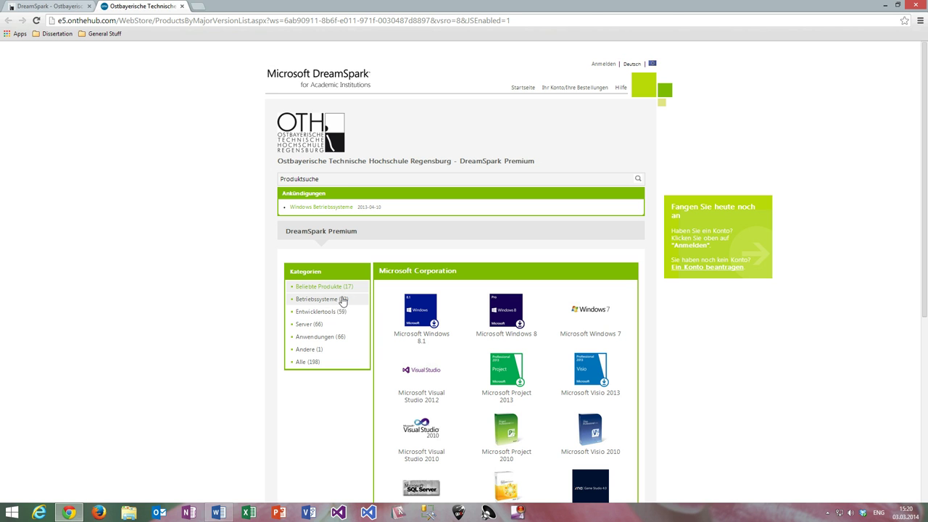
# - Filter the store to 'Betriebssysteme (22)' and scroll through the Windows 8.1, 8 and 7 products
pyautogui.click(343, 299)
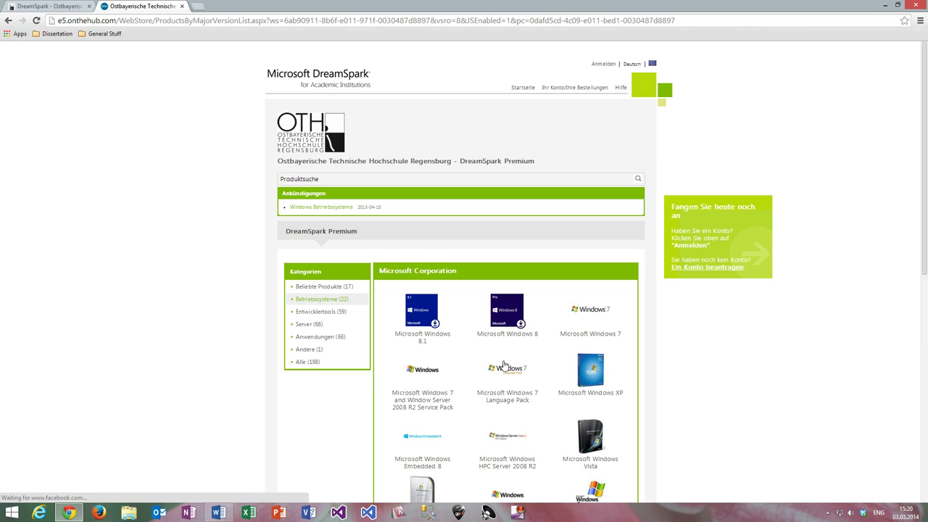
pyautogui.scroll(-2, 758, 383)
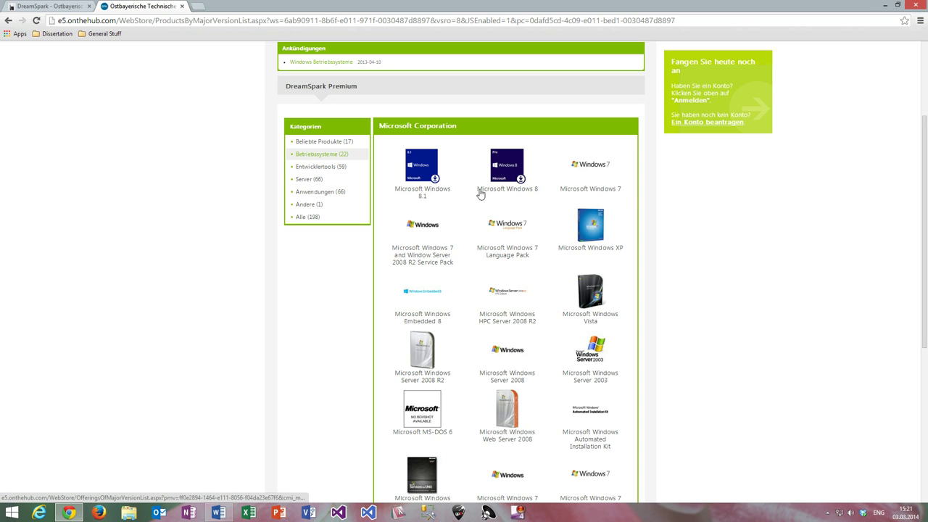
# - Add the English Windows 8.1 Professional 32/64-bit edition to the cart from the 'Englisch' tab
pyautogui.click(444, 192)
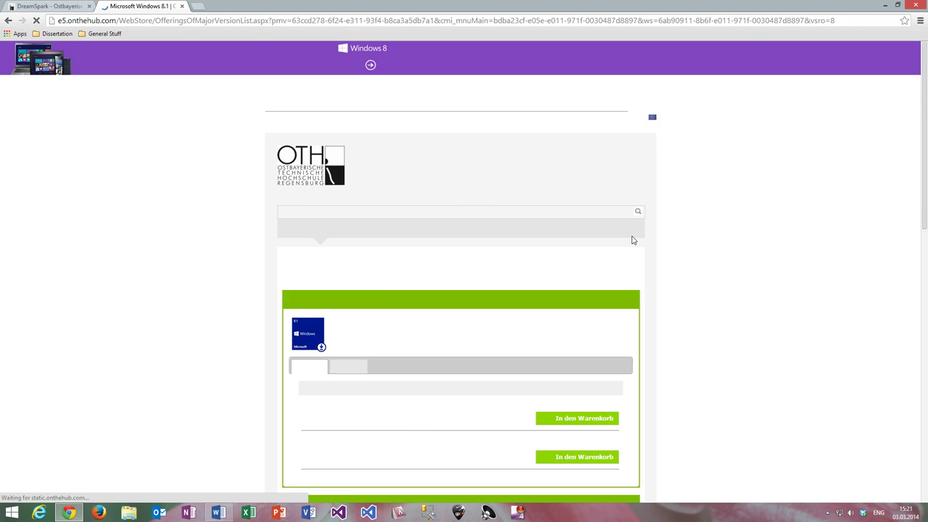
pyautogui.scroll(-1, 661, 363)
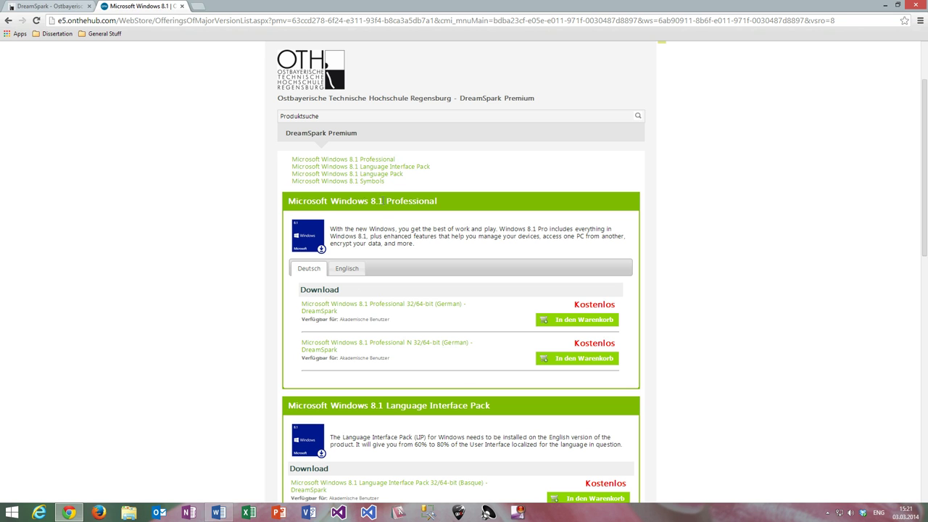
pyautogui.click(349, 270)
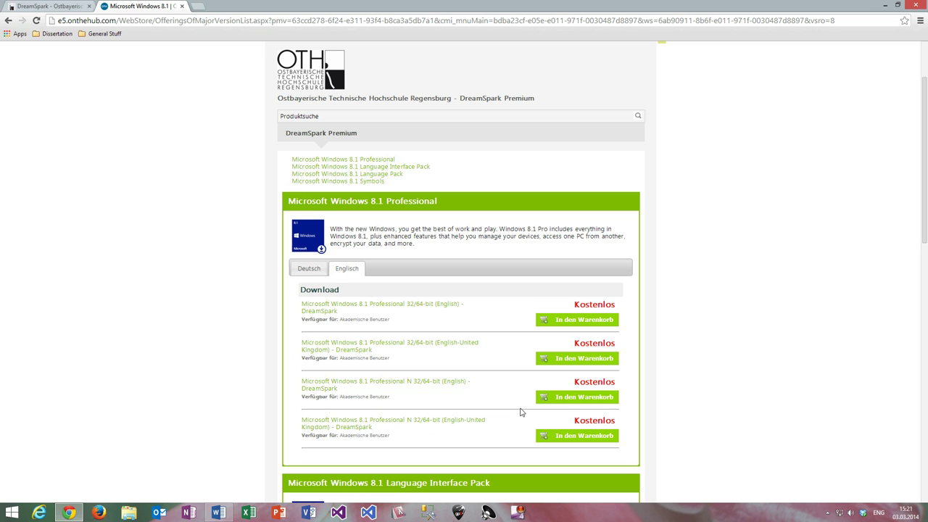
pyautogui.click(608, 320)
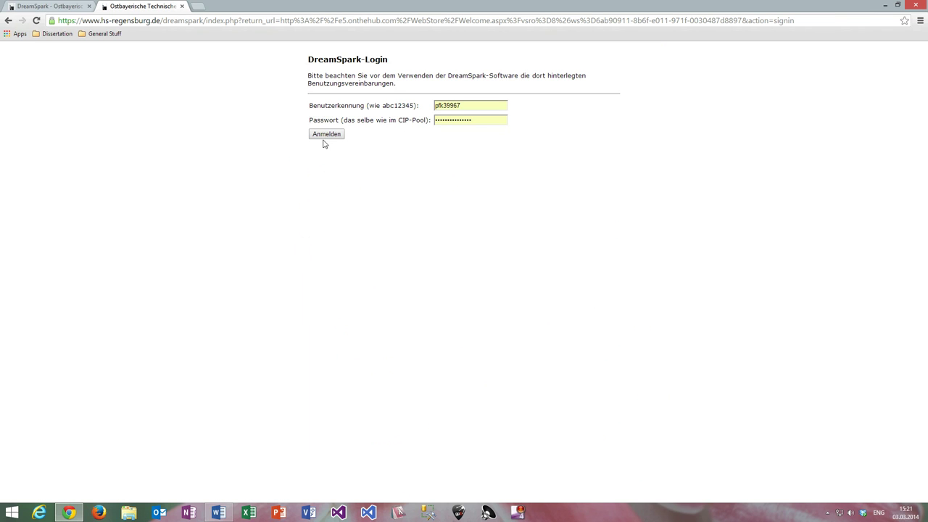
# - Sign in via Anmelden and review the Windows 8.1 Professional already-ordered warning
pyautogui.click(332, 134)
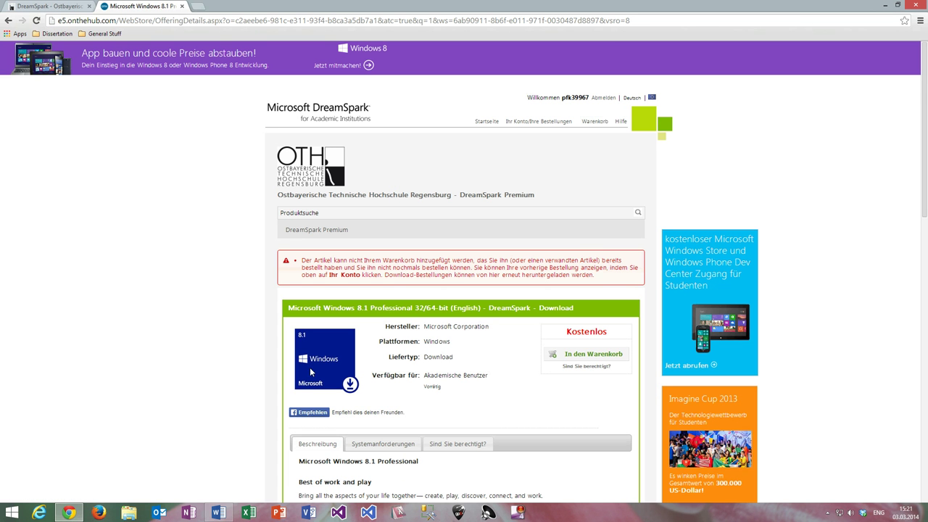
pyautogui.scroll(-2, 242, 372)
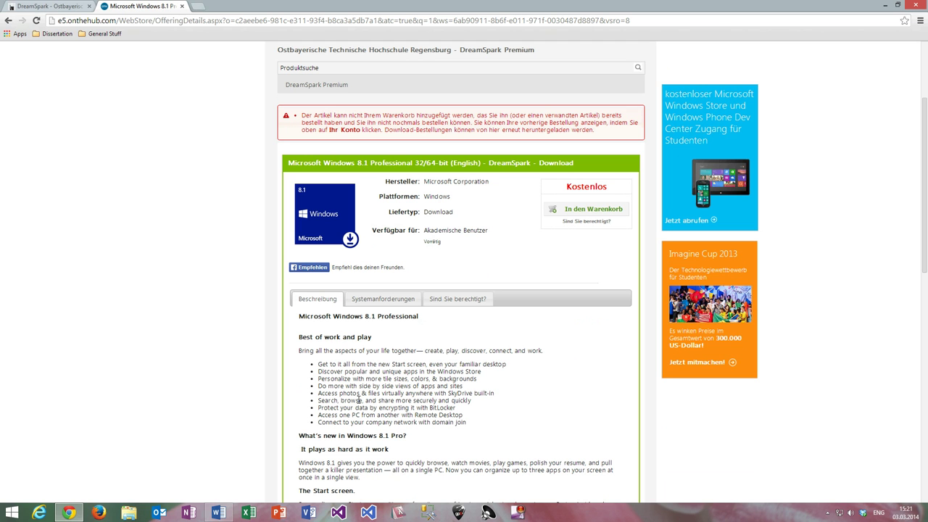
pyautogui.scroll(-1, 534, 340)
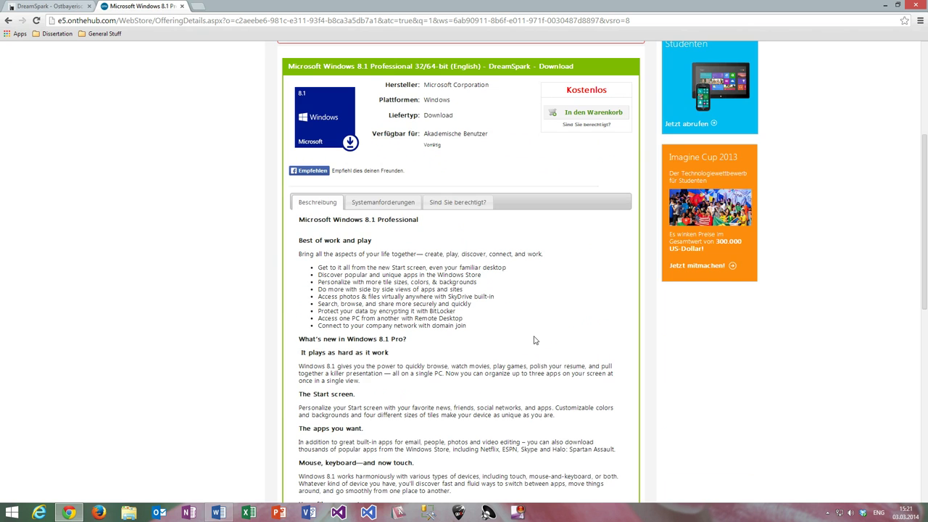
pyautogui.scroll(3, 534, 340)
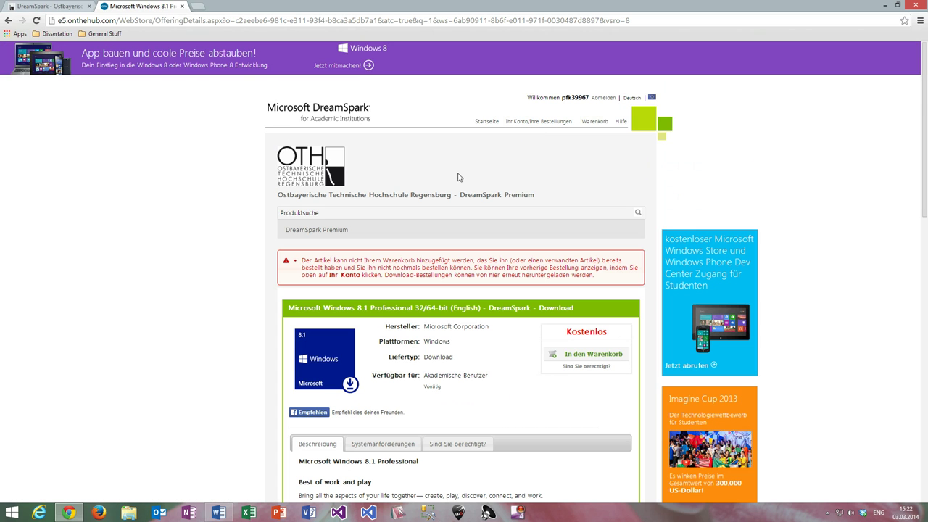
# - Open the Bestellverlauf and view details of the 2013-12-07 Windows 8.1 Professional order
pyautogui.click(552, 122)
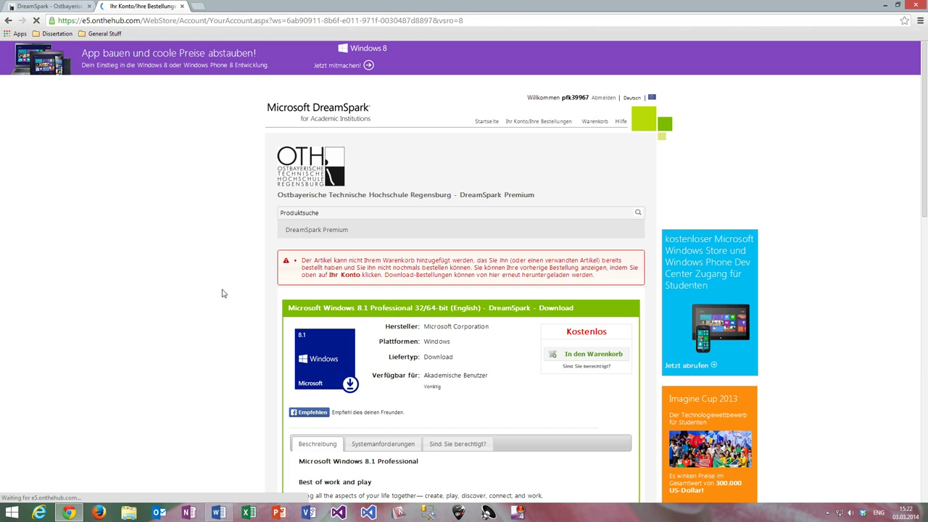
pyautogui.scroll(-1, 507, 382)
pyautogui.scroll(-1, 504, 379)
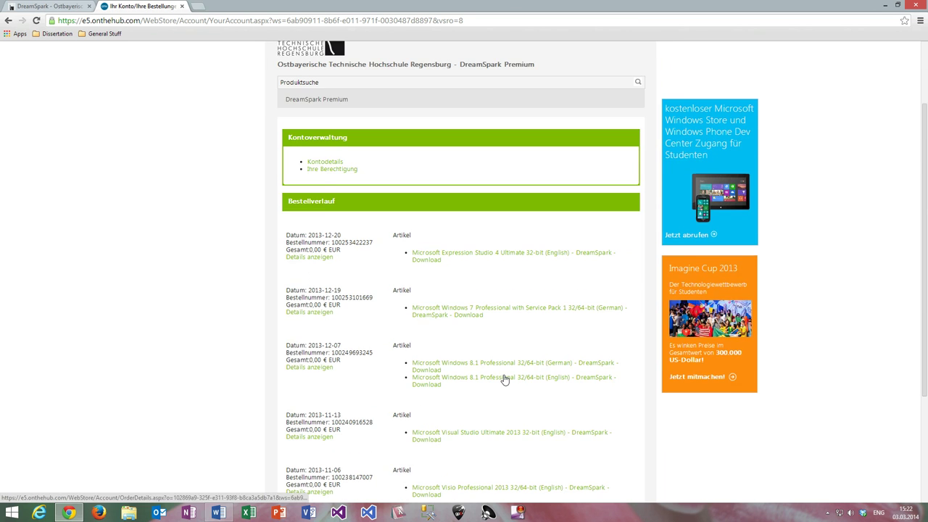
pyautogui.scroll(-1, 504, 379)
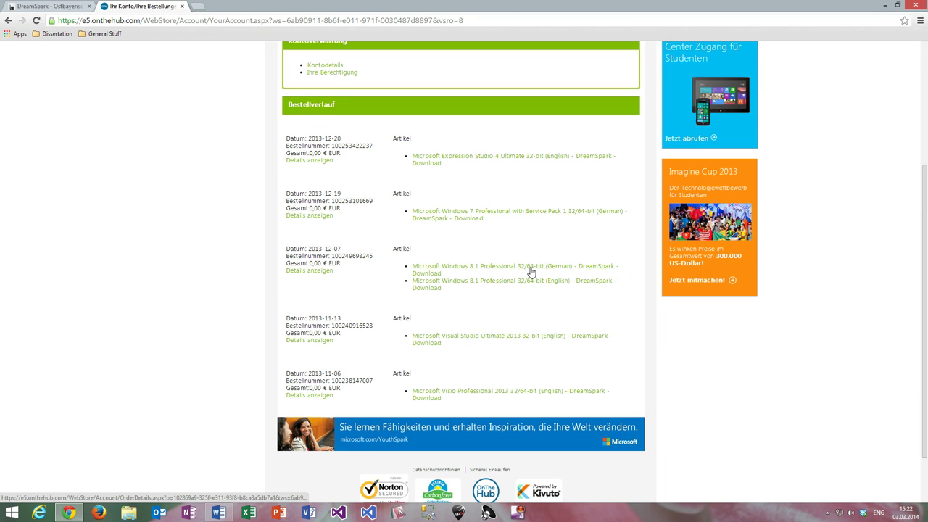
pyautogui.click(301, 342)
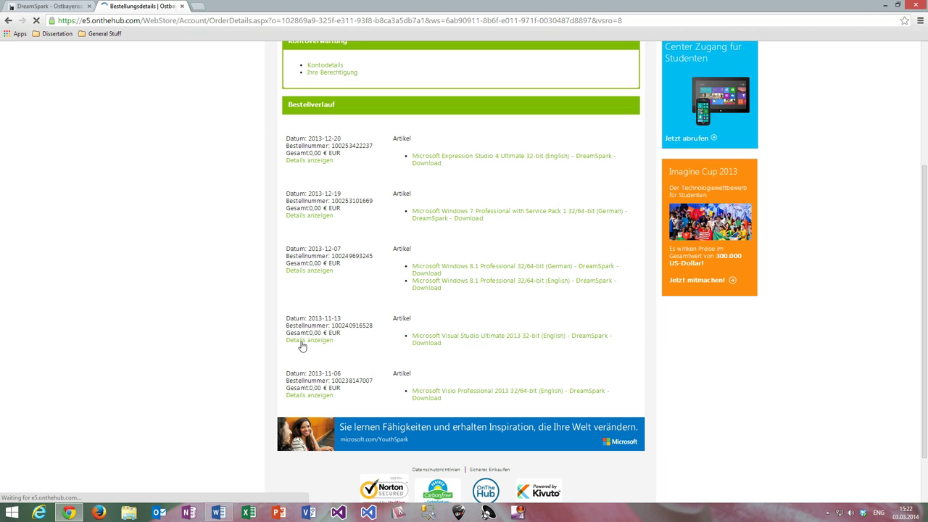
pyautogui.scroll(-1, 308, 344)
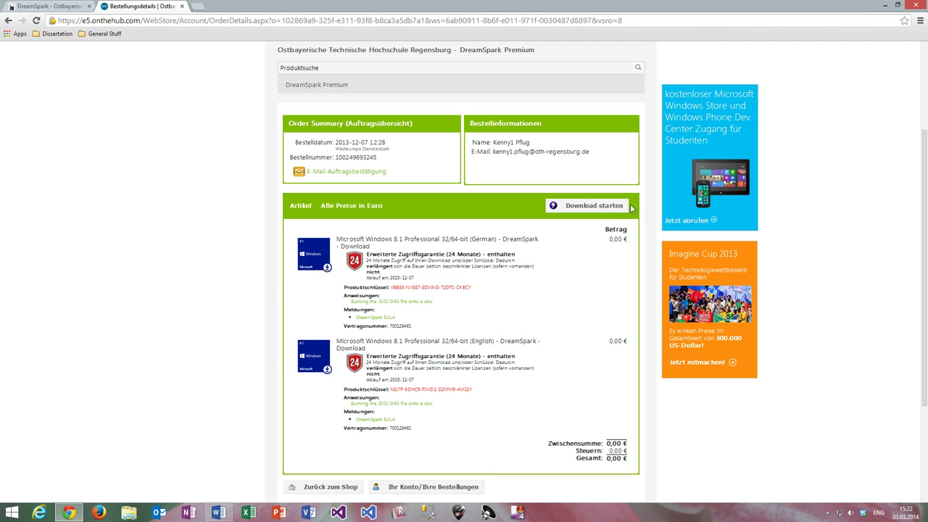
pyautogui.scroll(2, 630, 209)
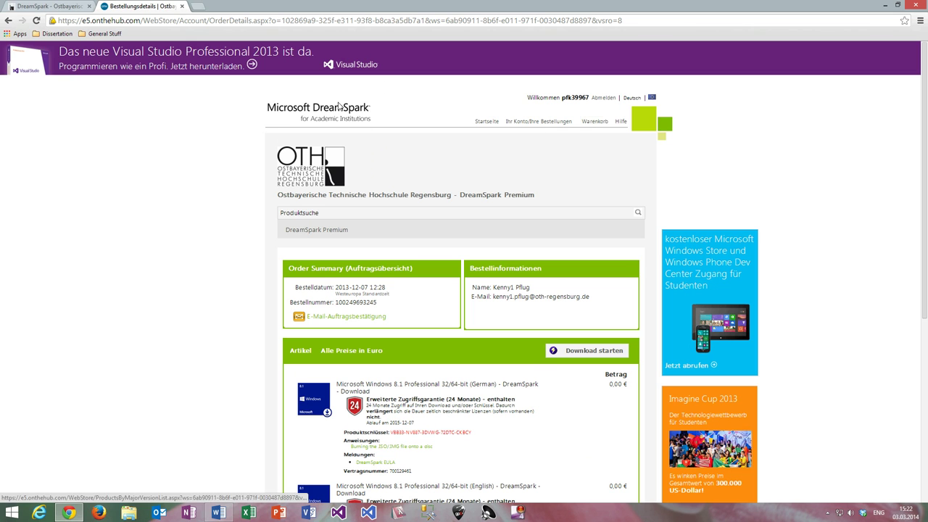
# - Return to the catalogue and go to Entwicklertools > Visual Studio 2013 > Ultimate 2013
pyautogui.click(324, 161)
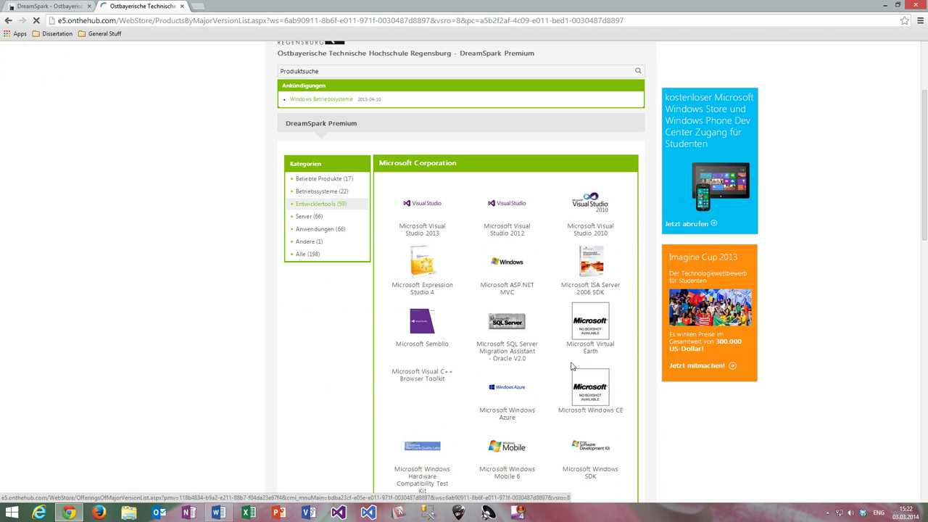
pyautogui.scroll(-2, 437, 257)
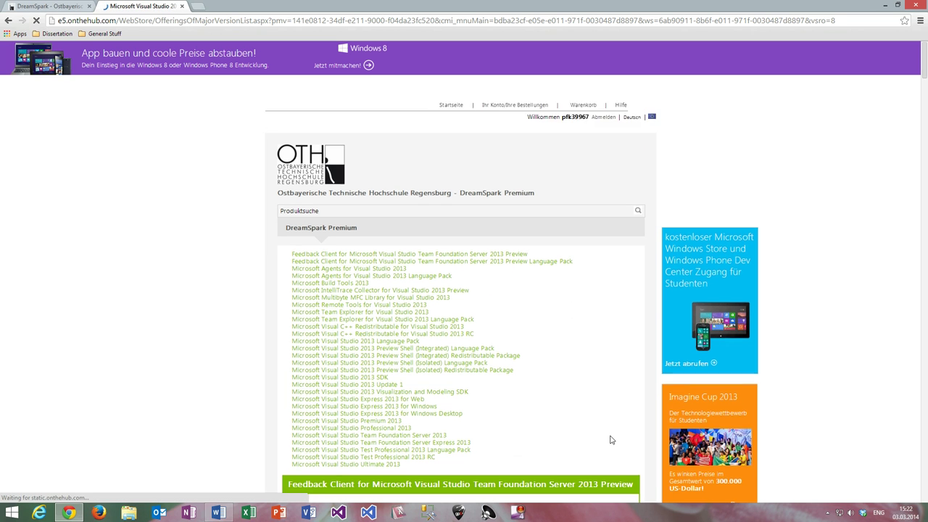
pyautogui.scroll(-1, 611, 440)
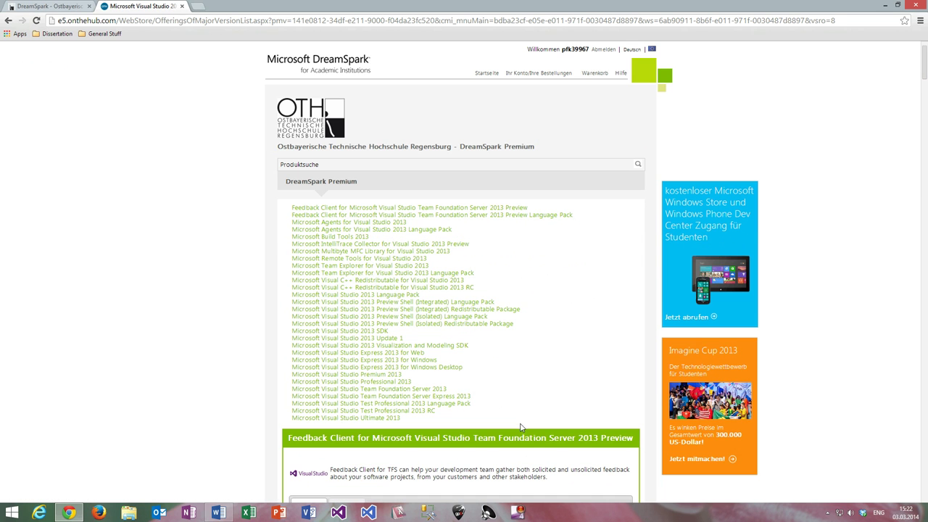
pyautogui.scroll(-1, 576, 313)
pyautogui.scroll(-1, 576, 314)
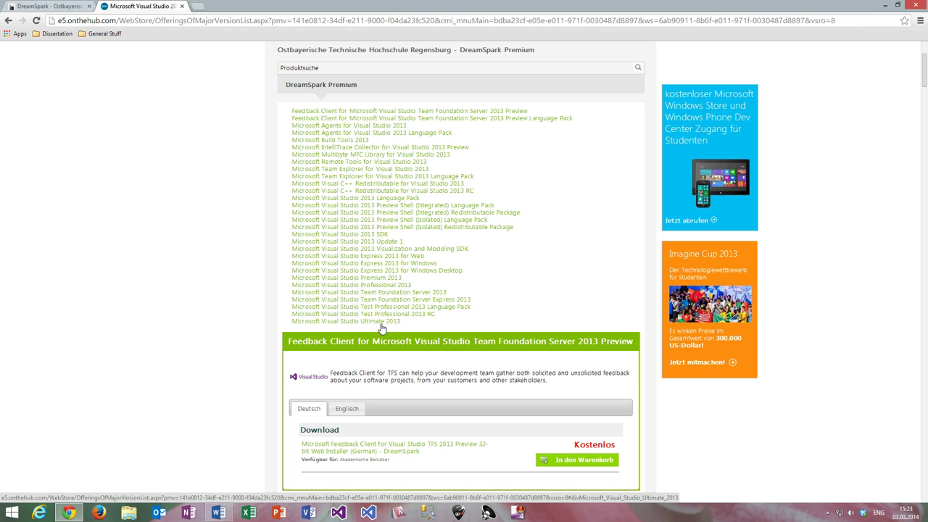
pyautogui.click(379, 323)
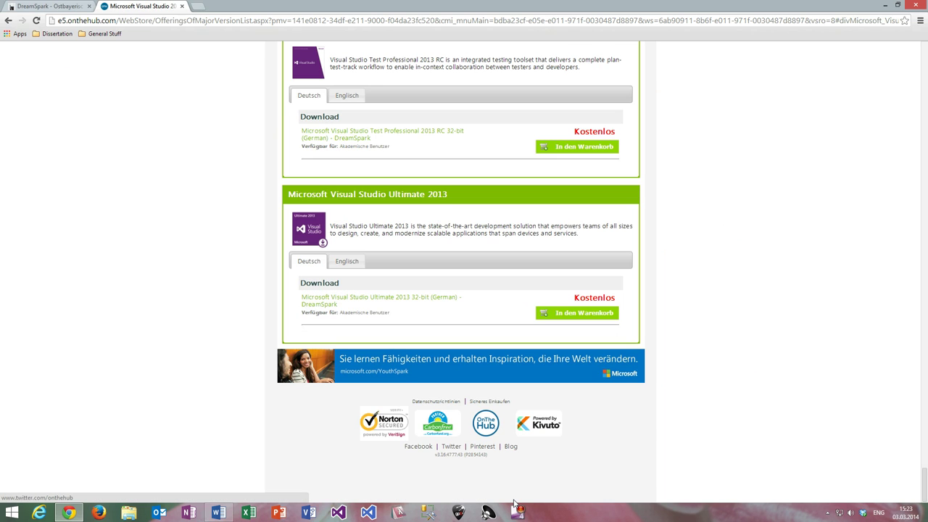
# - Switch the Ultimate 2013 offer to the 'Englisch' tab to show the free 32-bit English edition
pyautogui.click(345, 266)
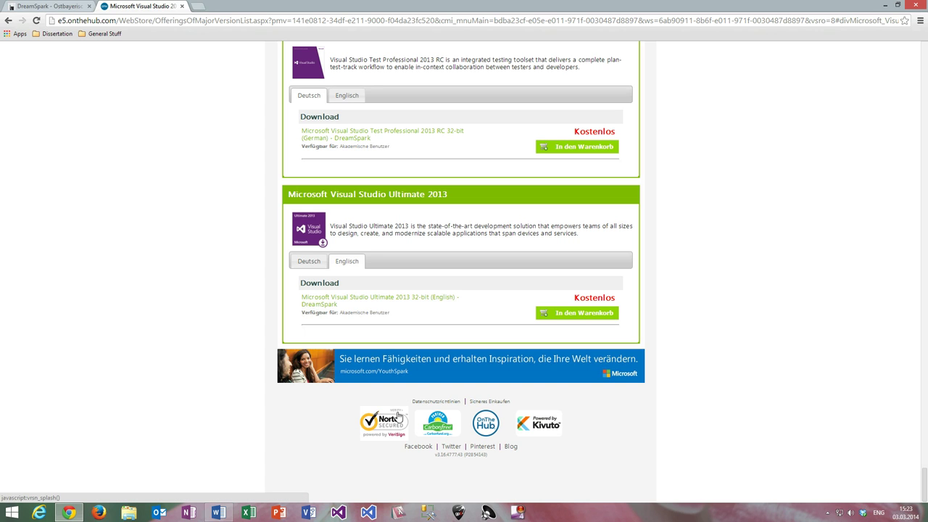